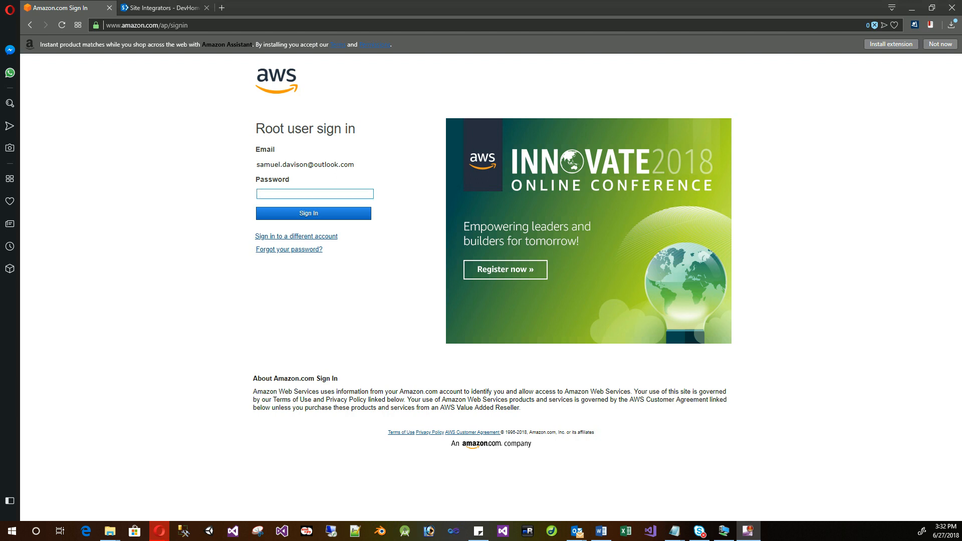
- Sign in to the AWS root account with the account password and open the S3 service
click(315, 194)
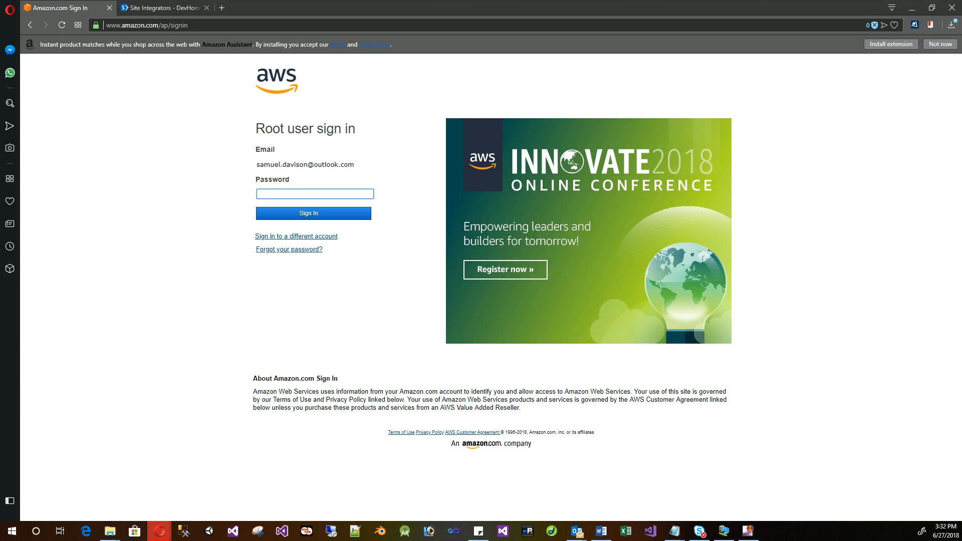
text(••••••••)
key(Return)
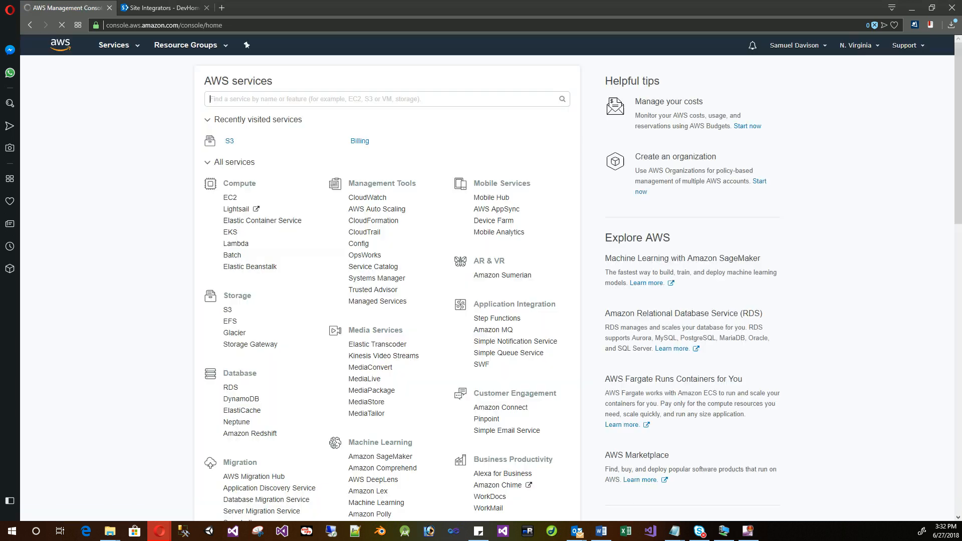
click(229, 160)
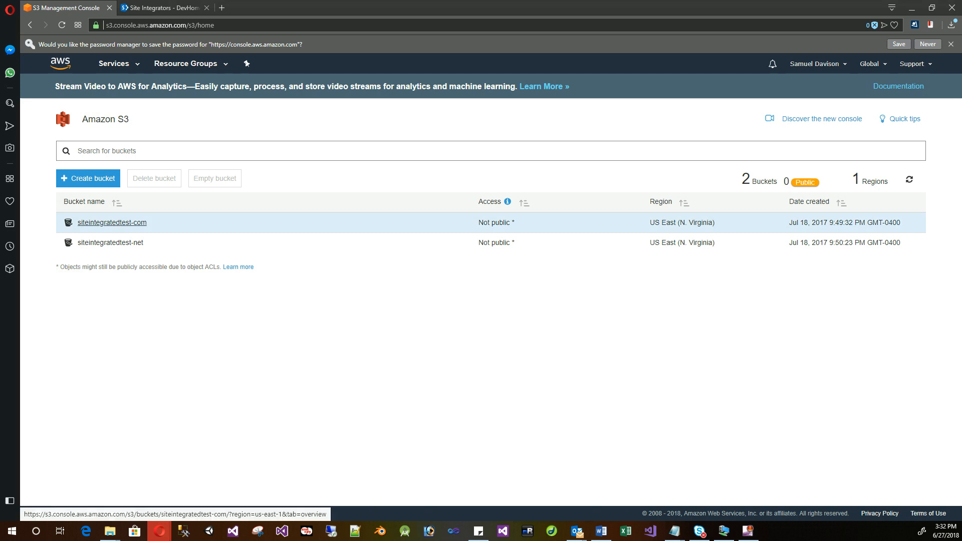
- Look through the siteintegratedtest-com bucket, including myfolder and its subfolder, and return to the bucket's root
click(112, 222)
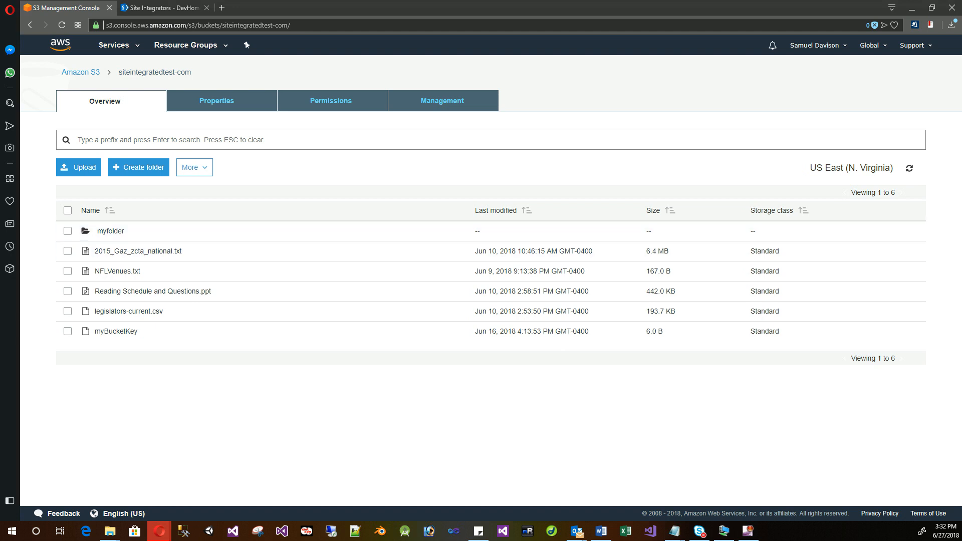
click(68, 231)
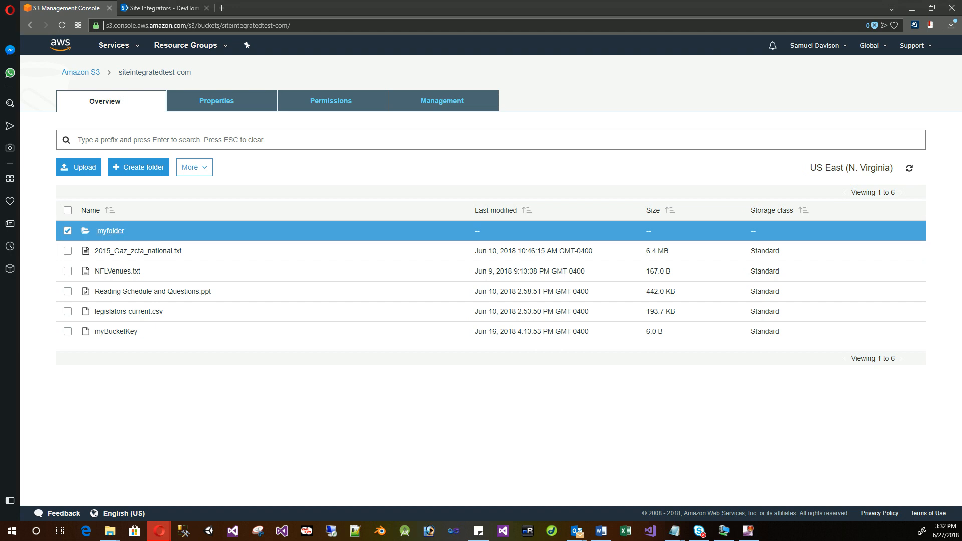
click(111, 231)
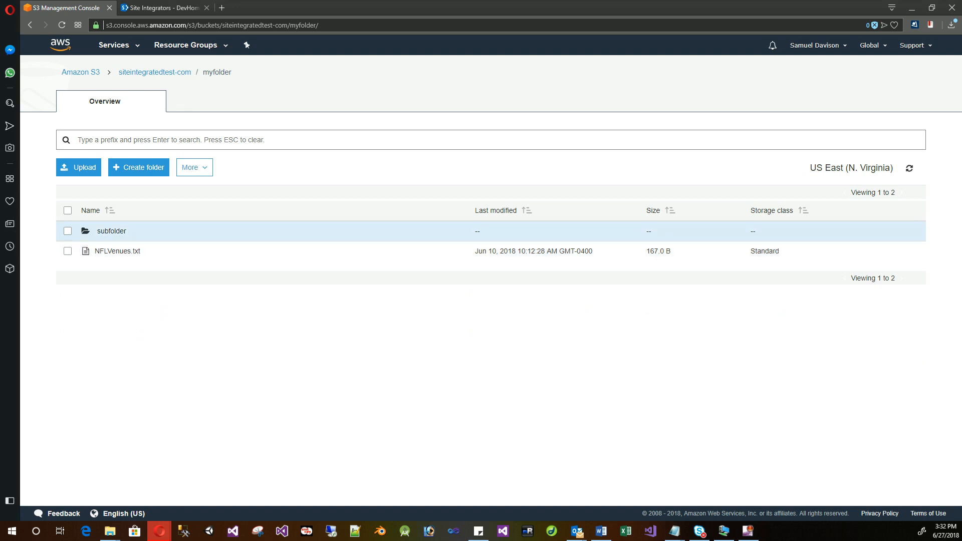
click(111, 231)
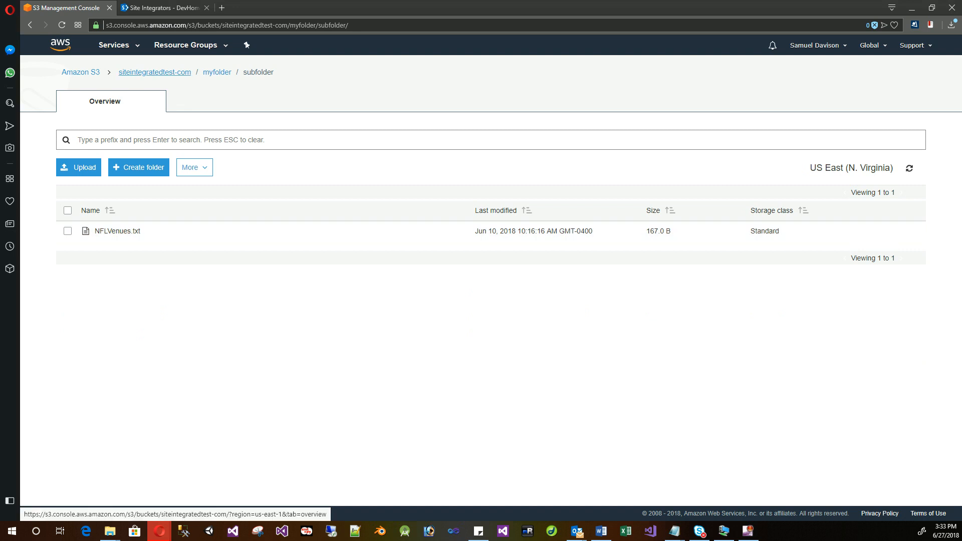
click(155, 72)
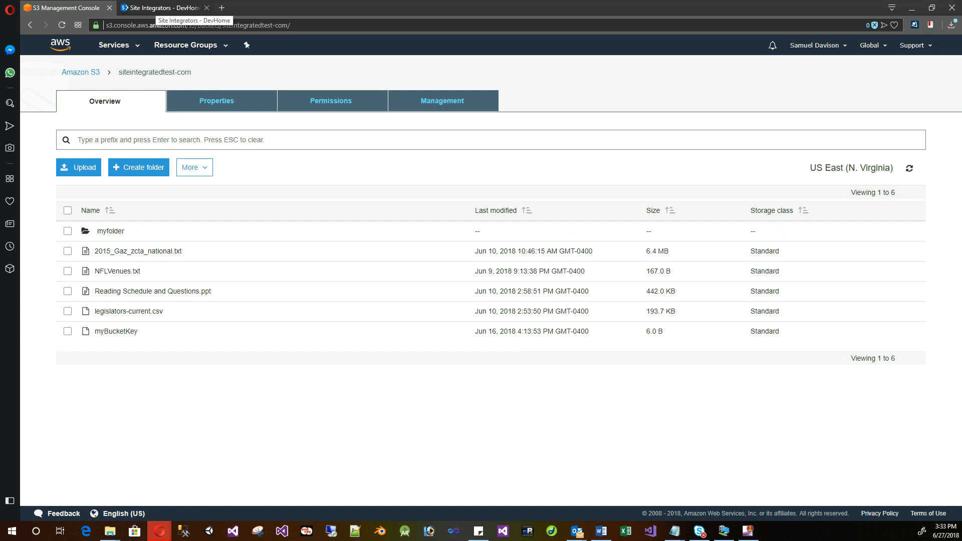
- Switch to the SharePoint Site Integrators site and create a page named siteintegratedtest-com in the Site Pages library, then save it
click(160, 7)
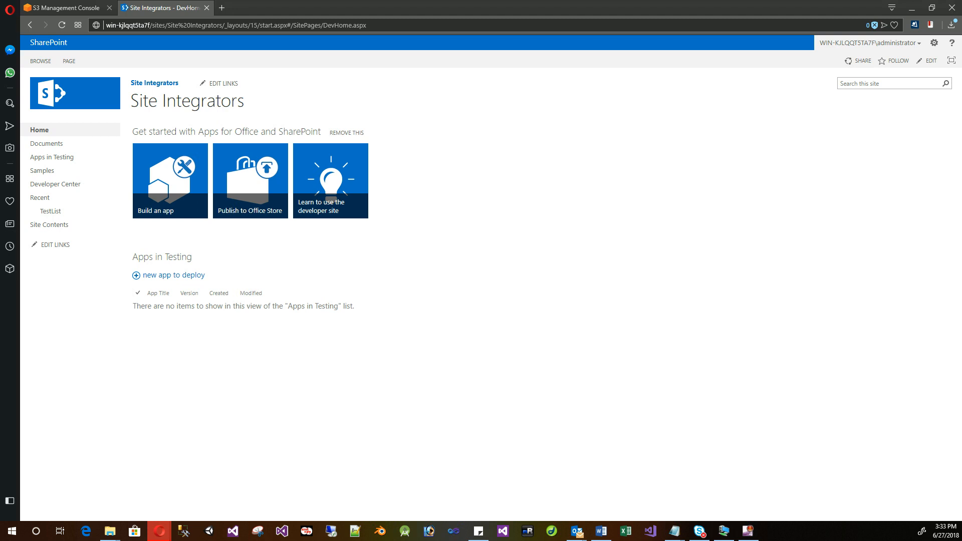
click(49, 224)
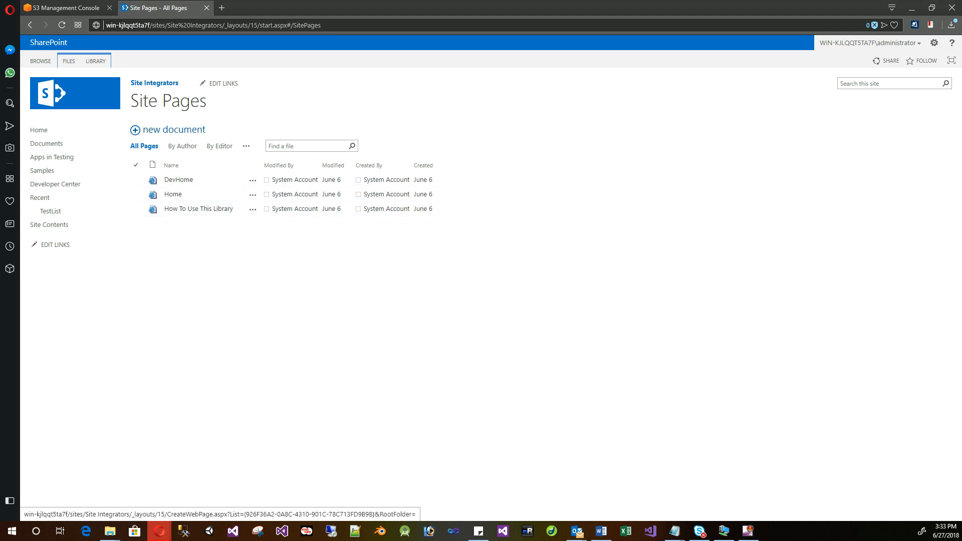
click(174, 130)
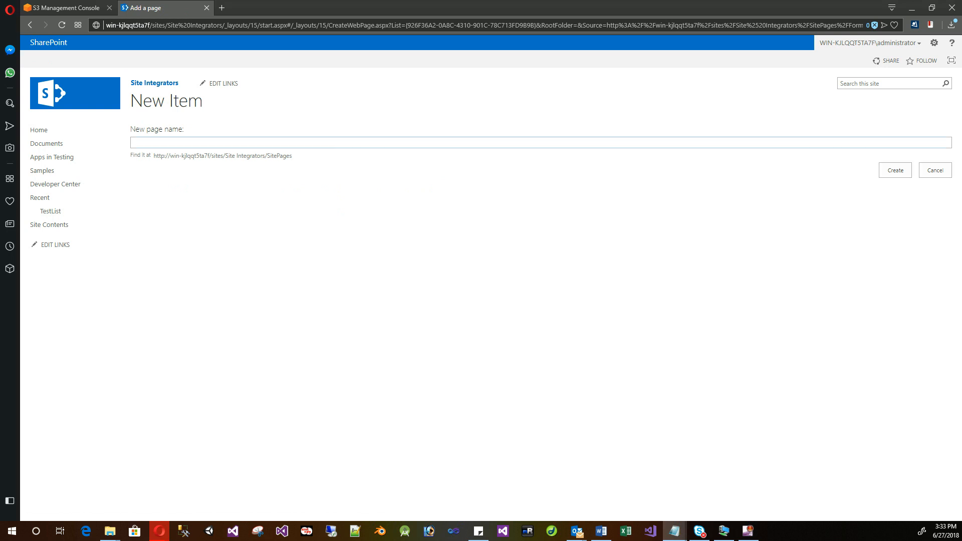
click(457, 143)
right_click(457, 143)
click(472, 199)
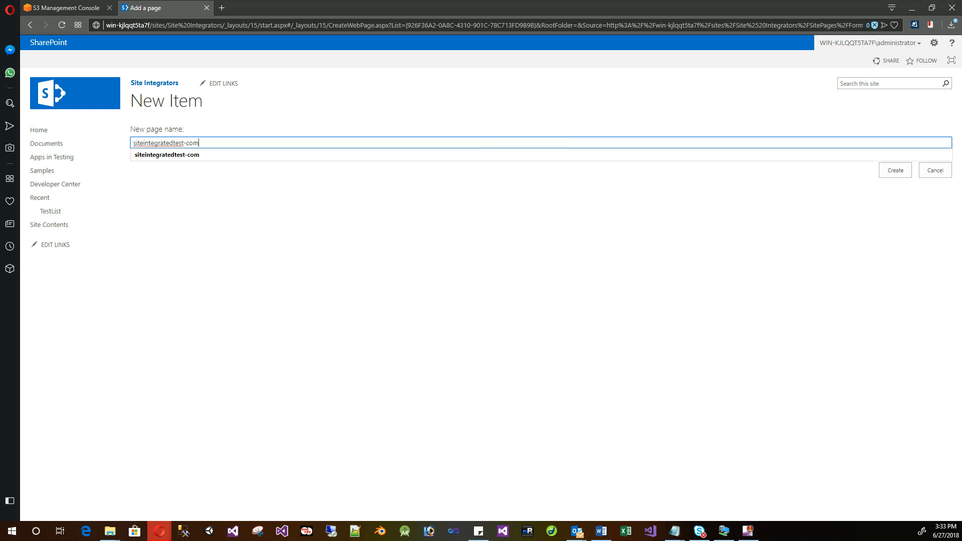
click(895, 170)
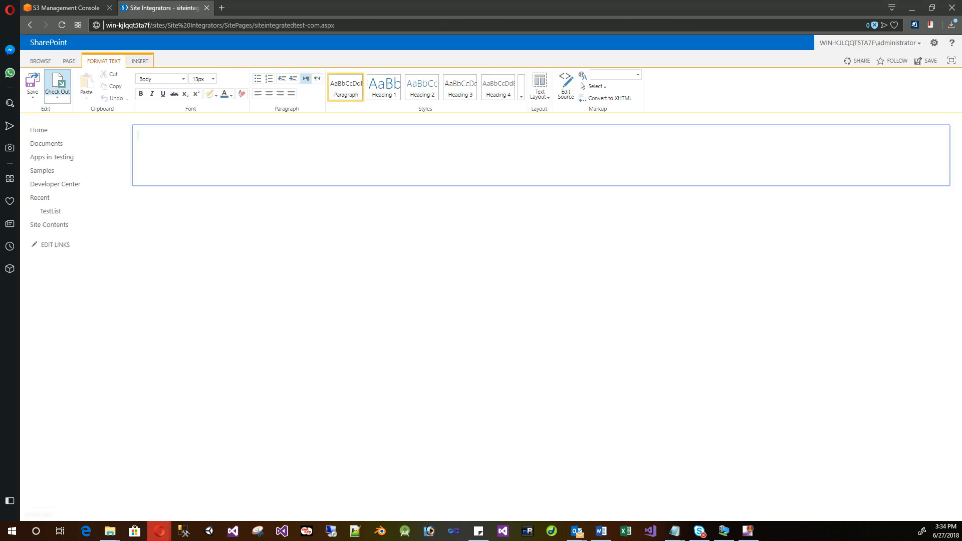
click(33, 82)
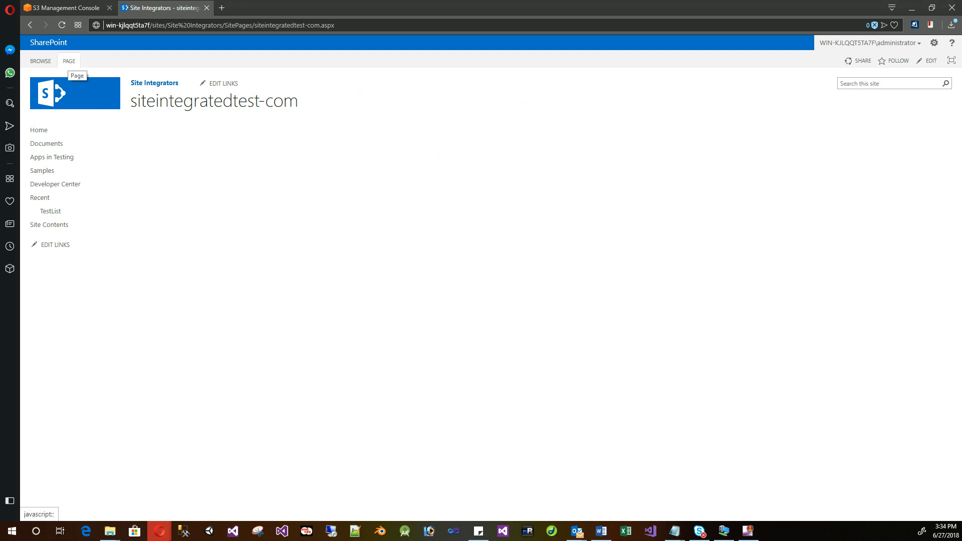
- Insert the custom Site Integrators S3Bucket Browser web part into the siteintegratedtest-com page and save the page
click(69, 62)
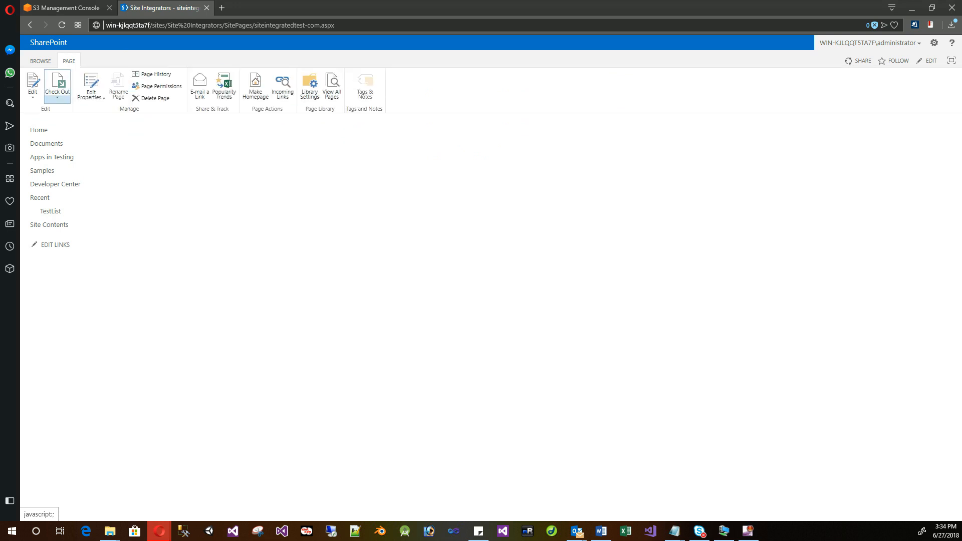
click(33, 97)
click(41, 110)
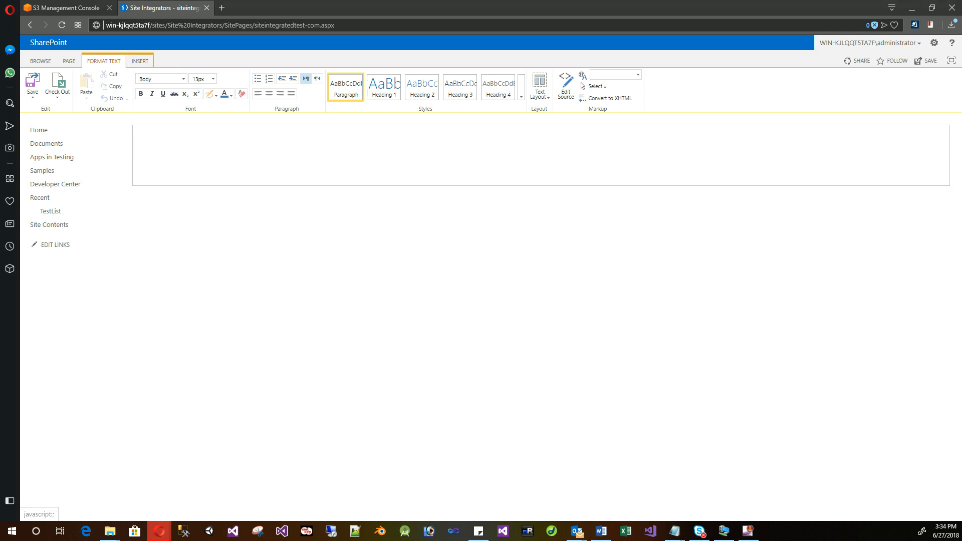
click(140, 61)
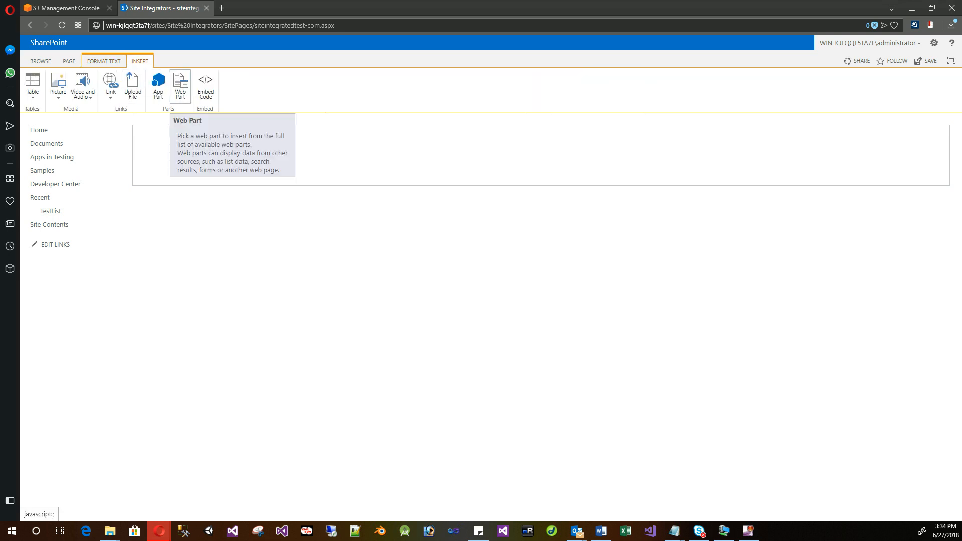
click(181, 85)
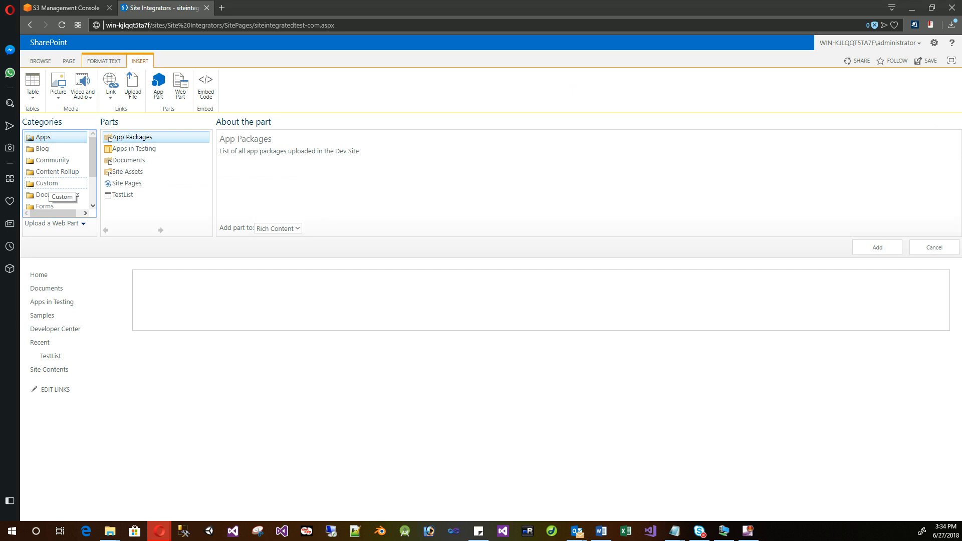
click(47, 184)
click(160, 137)
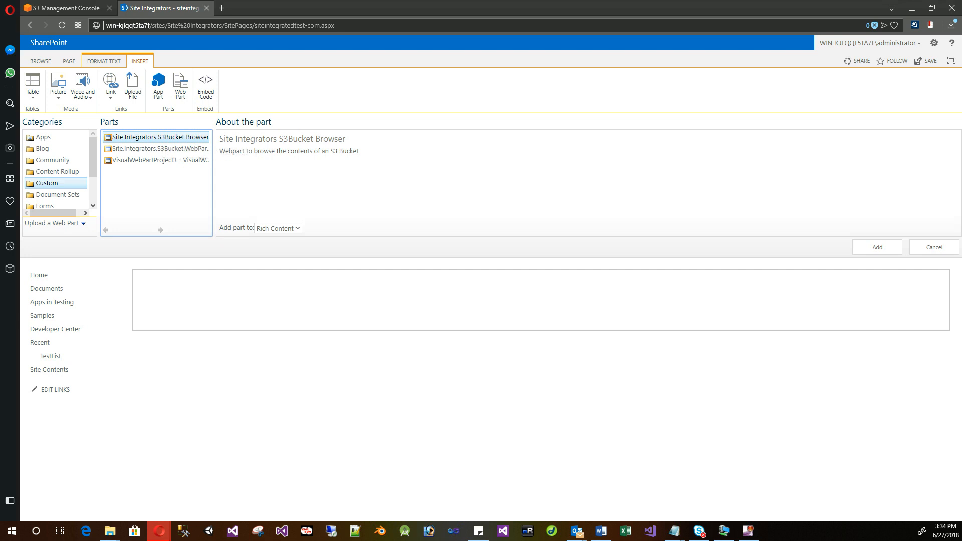
key(Return)
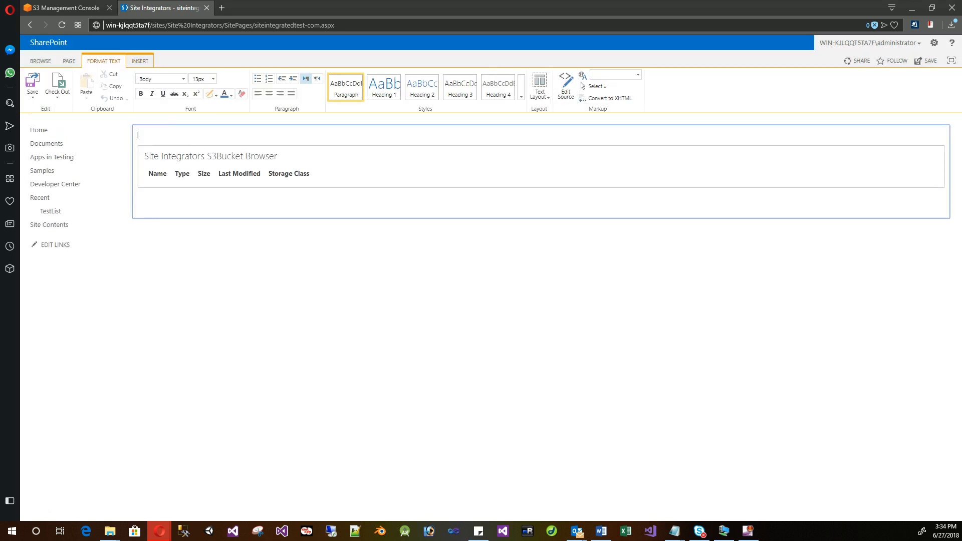
click(32, 82)
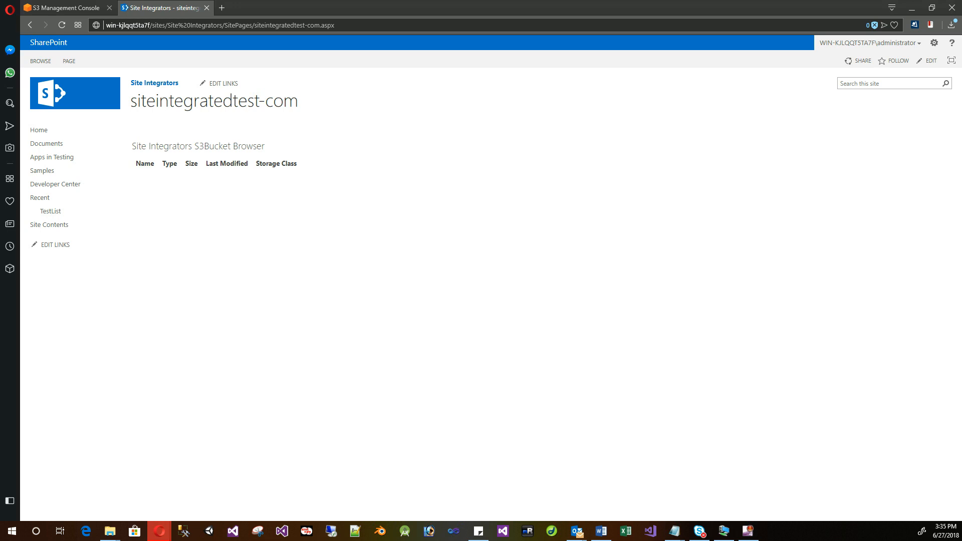
- Reopen the page for editing and display the Extended Settings of the S3Bucket Browser web part
click(69, 61)
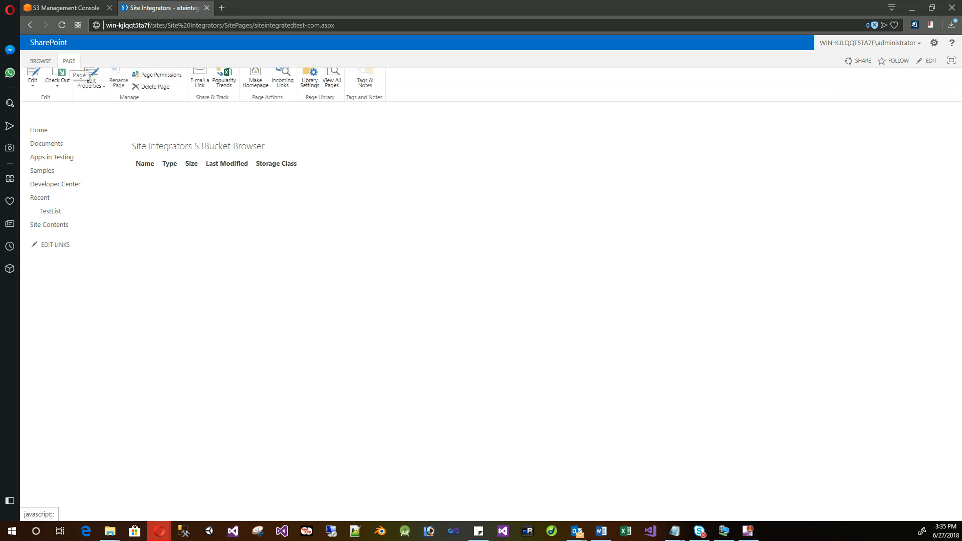
click(32, 96)
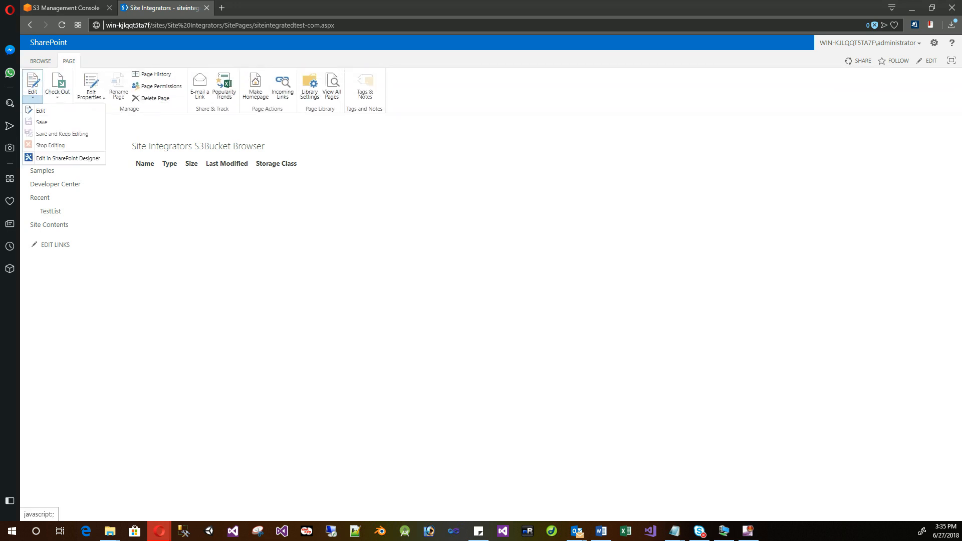
click(40, 111)
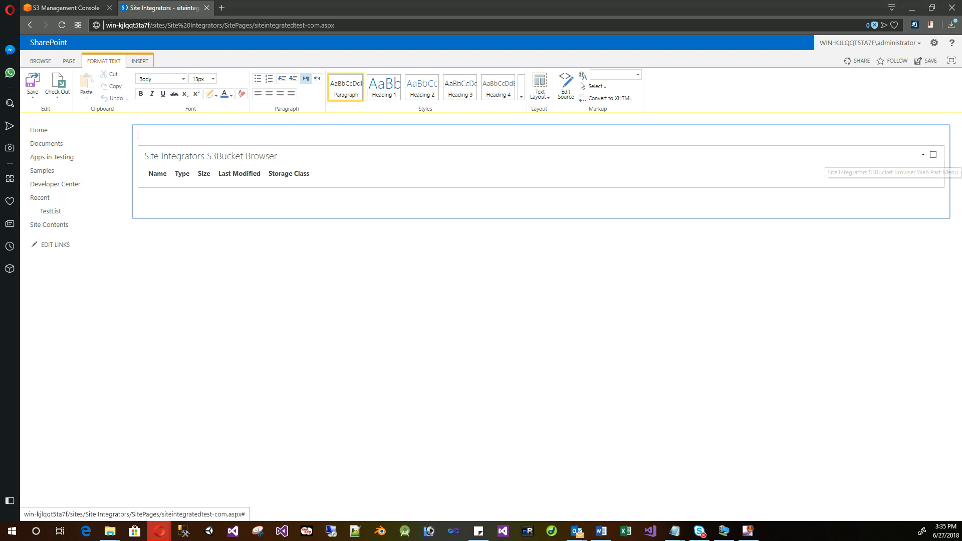
click(923, 154)
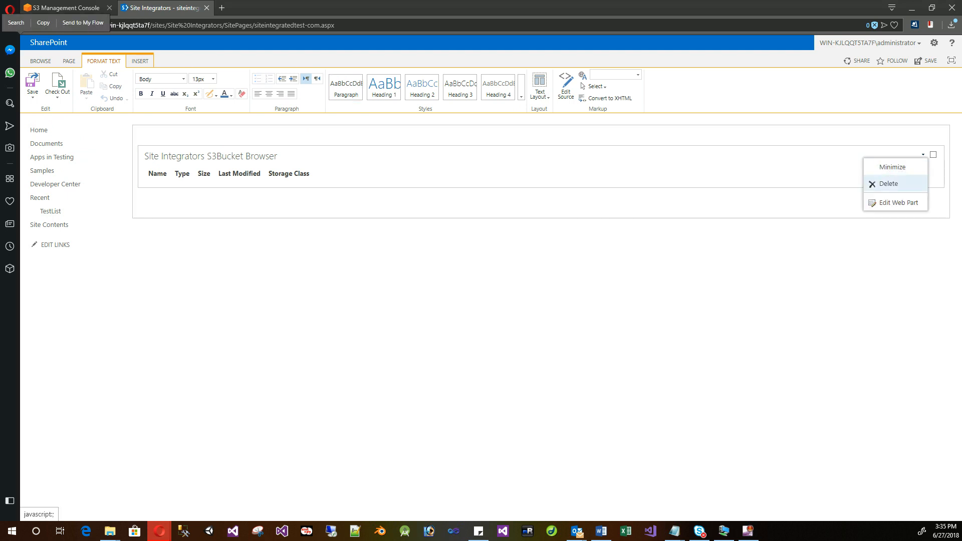
click(899, 203)
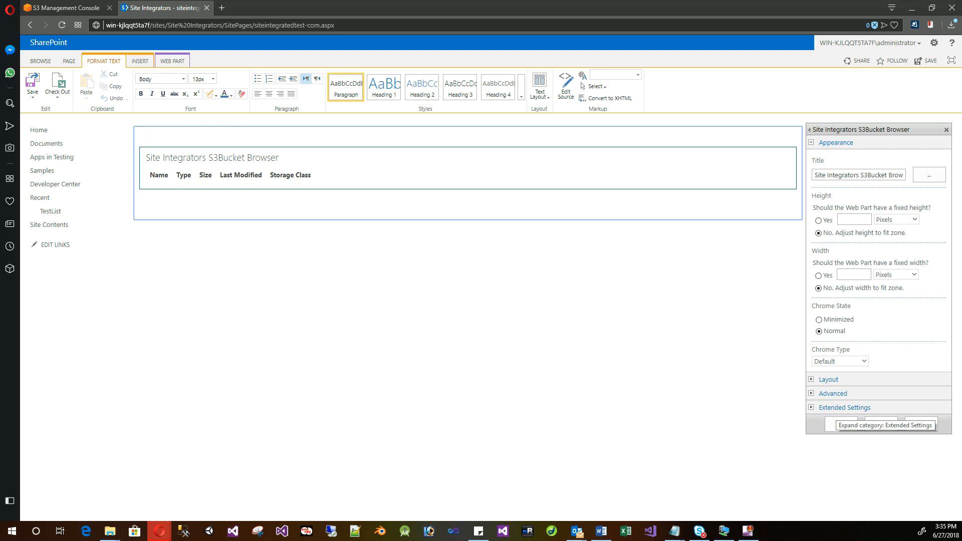
click(844, 408)
scroll(845, 408, down, 2)
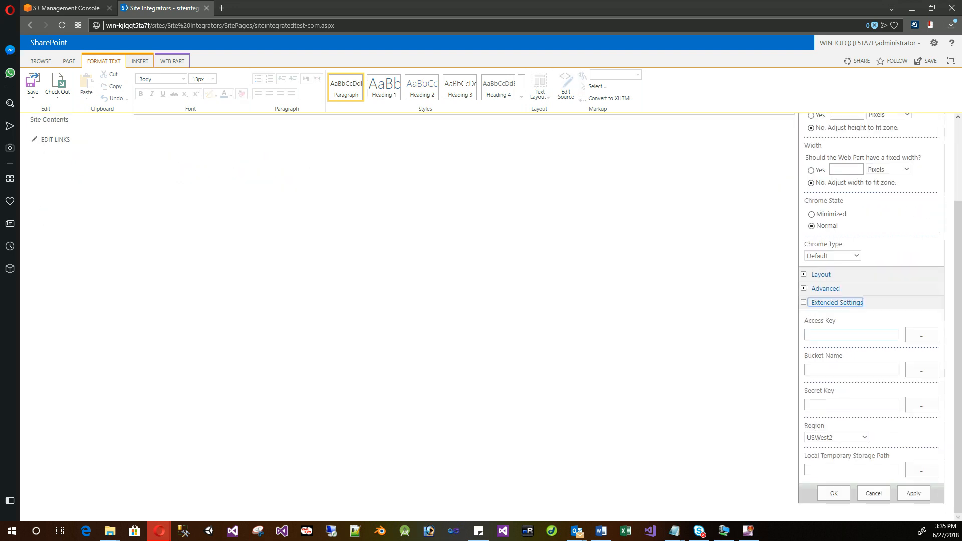
- Set the web part's Local Temporary Storage Path to C:\Downloads\
click(850, 469)
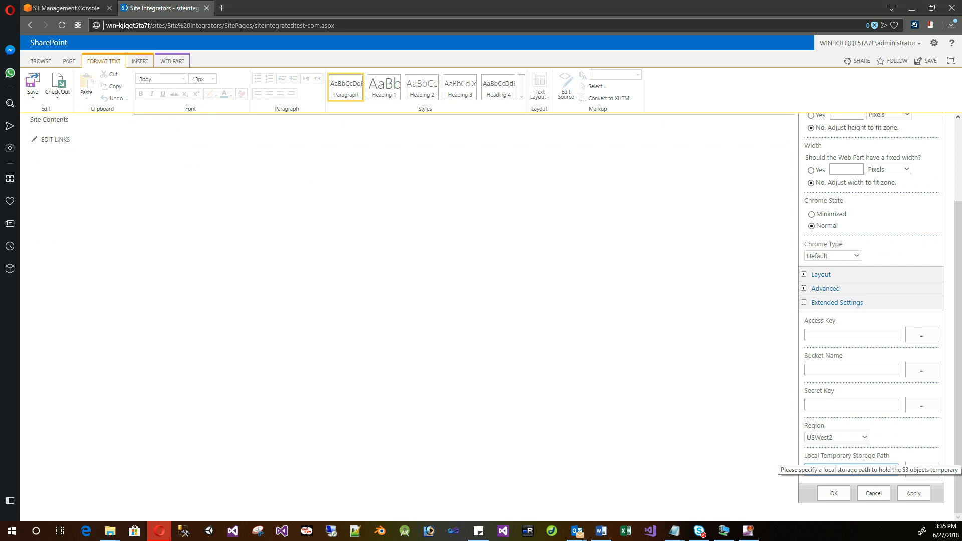
text(C:\)
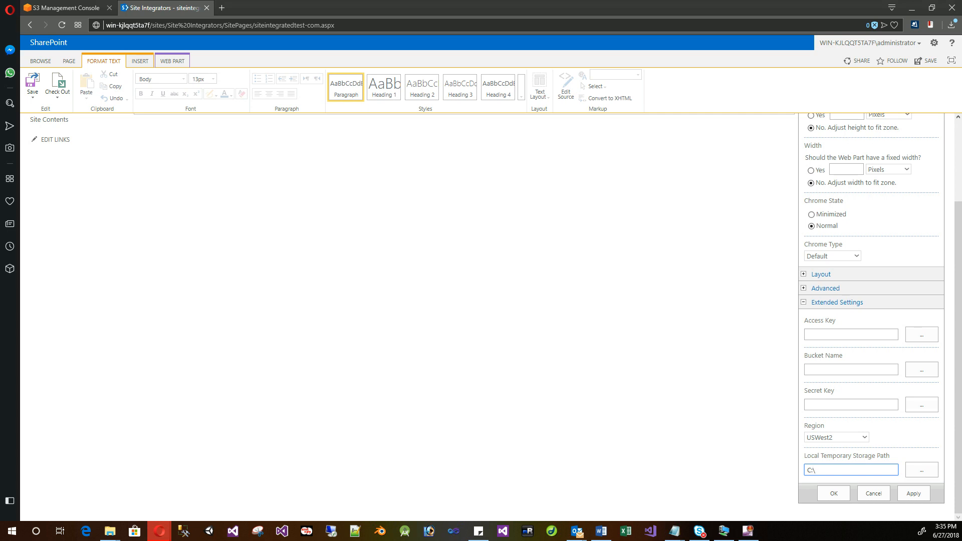
text(D)
text(ata)
key(BackSpace)
key(BackSpace)
key(BackSpace)
key(BackSpace)
text(DOWN)
key(BackSpace)
key(BackSpace)
text(o)
text(o)
key(BackSpace)
text(ownloads\)
- Set the web part's Region to USEast1
click(865, 437)
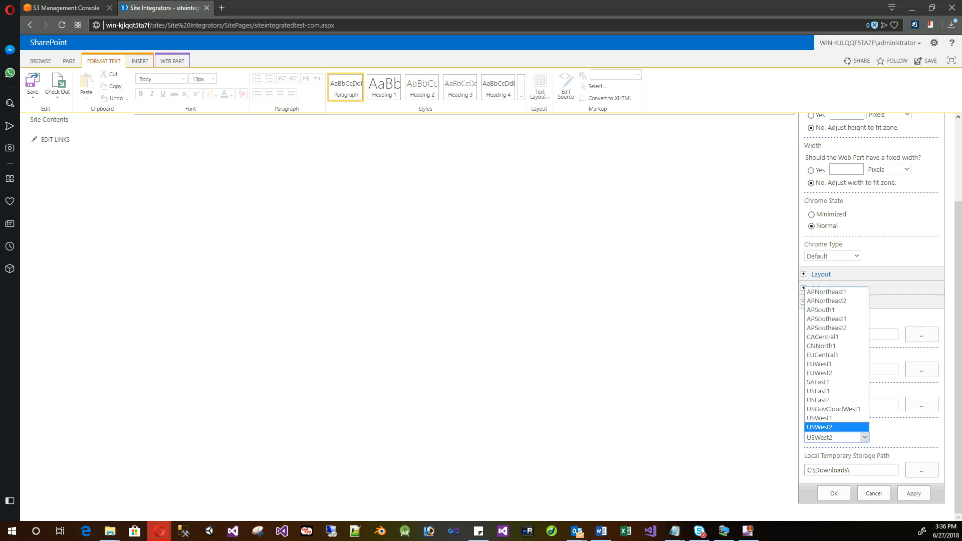
key(Up)
key(Up)
key(Up)
key(Up)
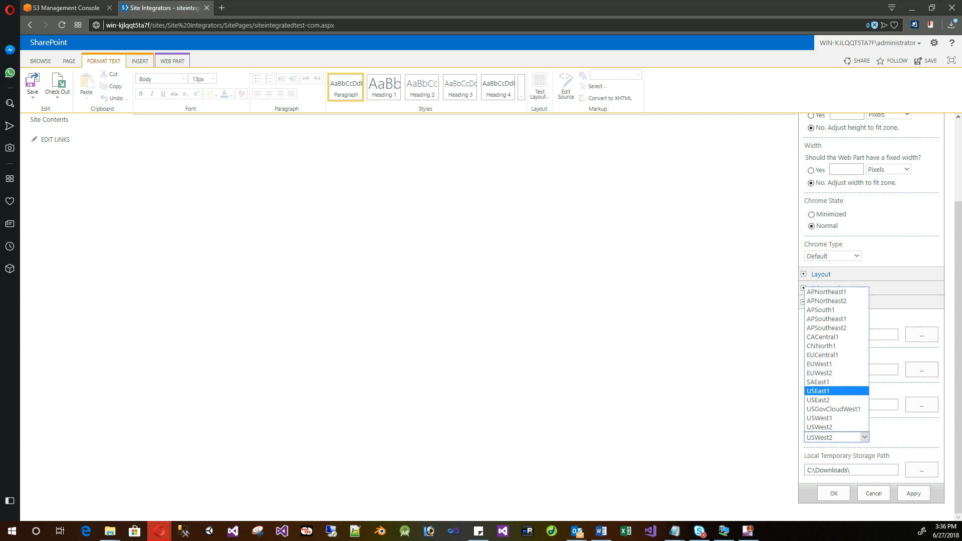
key(Return)
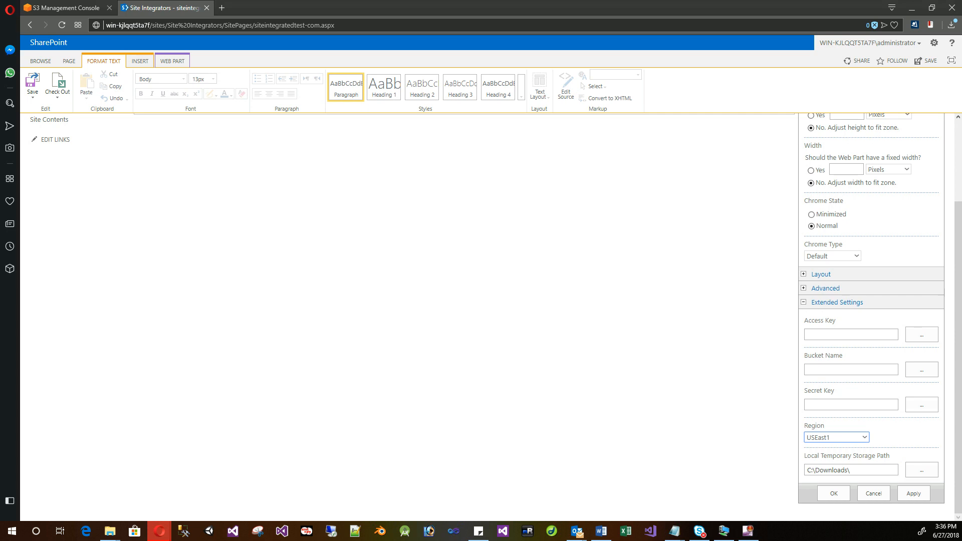
- Set the web part's Bucket Name to siteintegratedtest-com by pasting the name copied from the notes
key(alt+Tab)
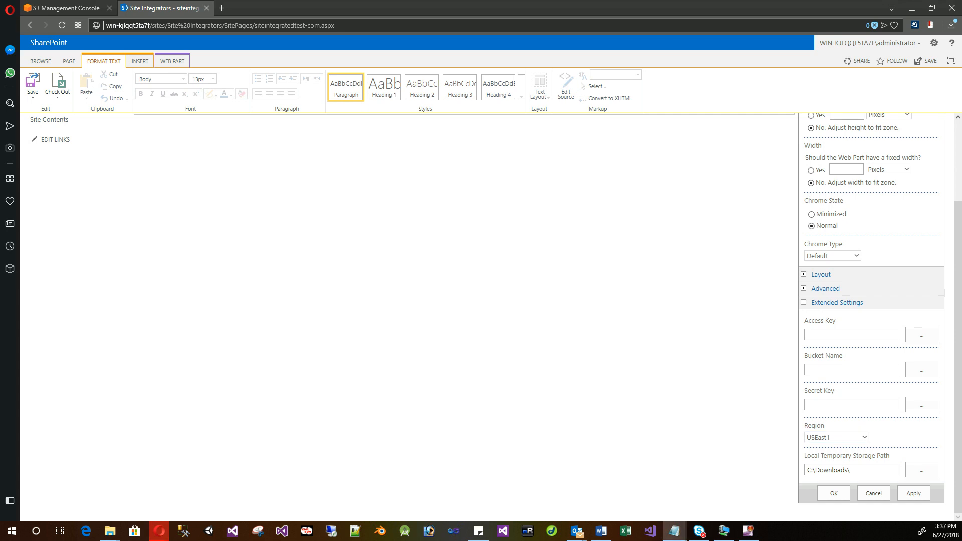
key(alt+Tab)
right_click(820, 371)
key(Return)
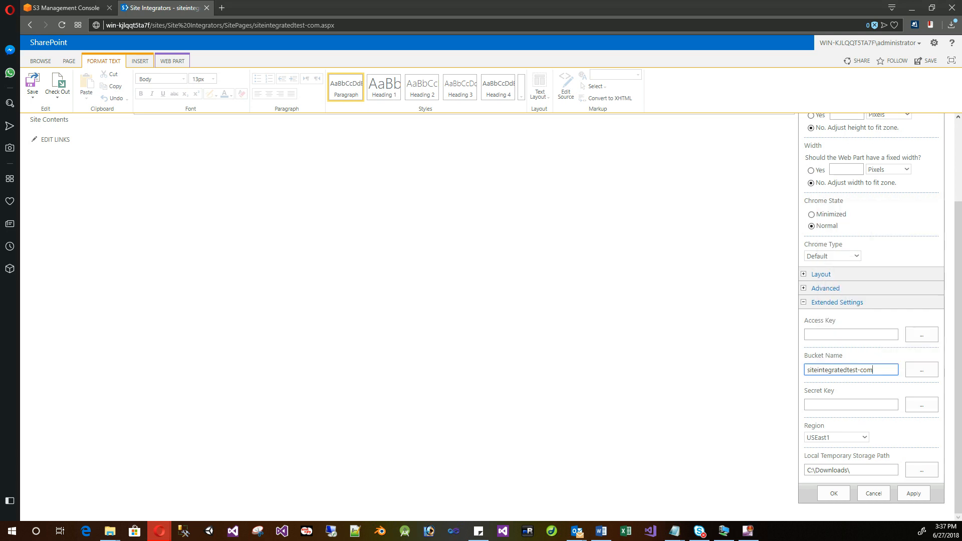
key(alt+Tab)
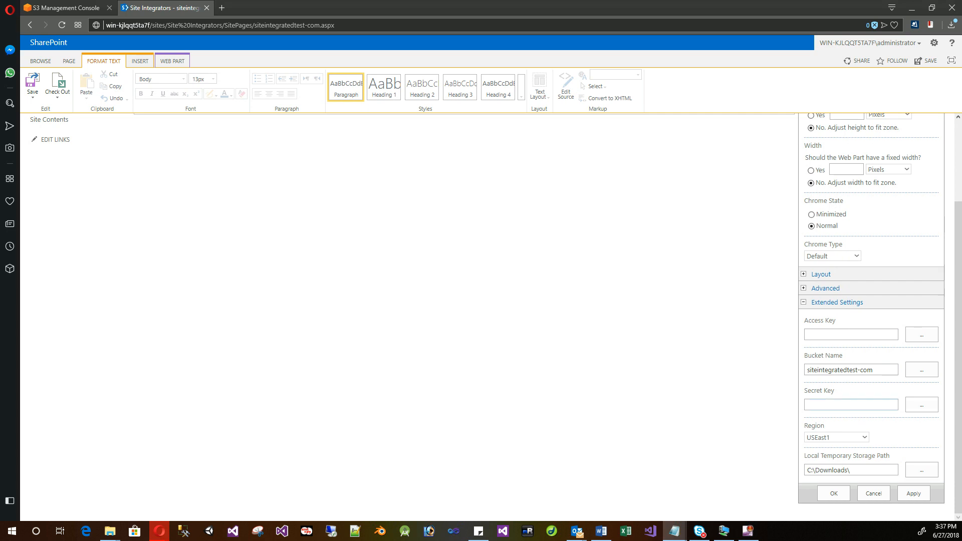
key(alt+Tab)
key(Return)
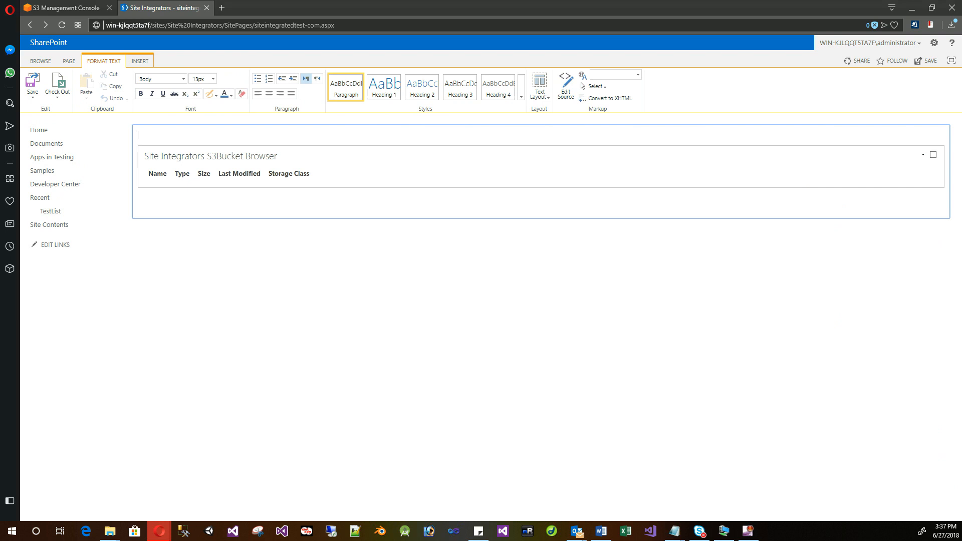
- Open the S3Bucket Browser web part for editing and expand its Extended Settings
click(933, 154)
click(923, 154)
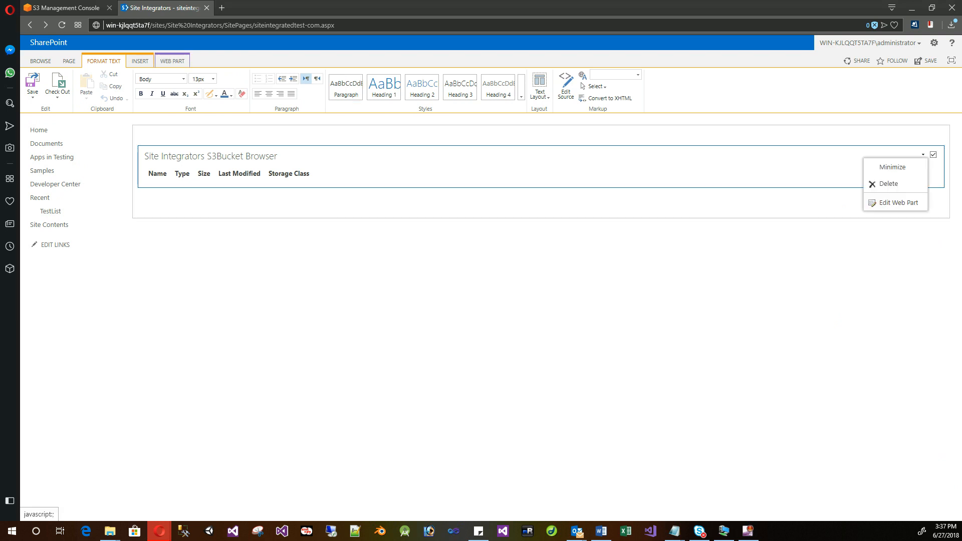
click(890, 201)
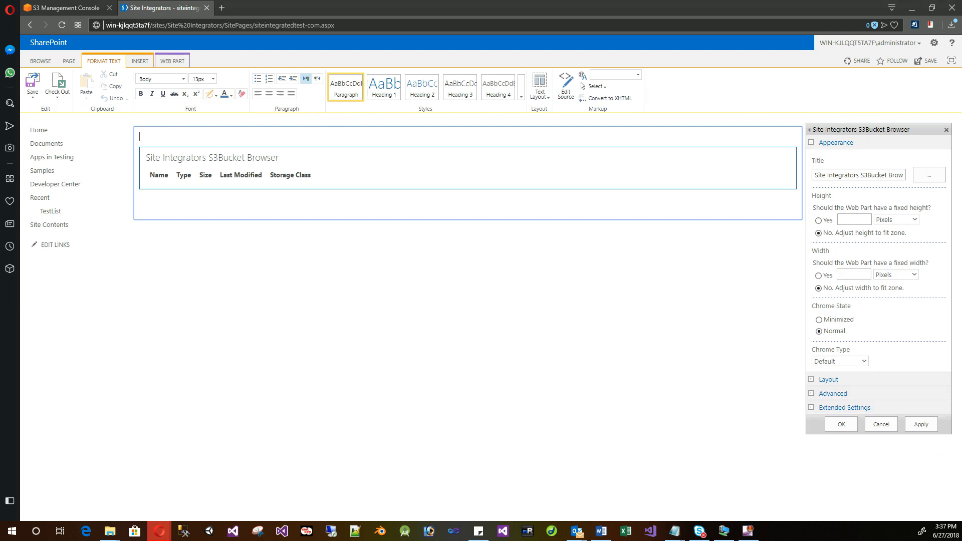
click(845, 407)
scroll(845, 407, down, 2)
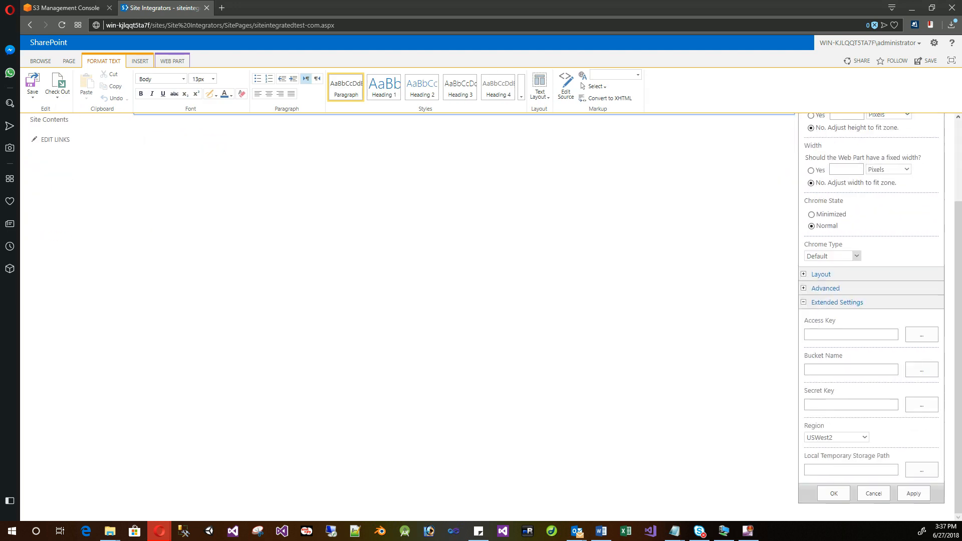
- Set the web part's Local Temporary Storage Path to C:\Downloads\ and its Region to USEast1
click(851, 470)
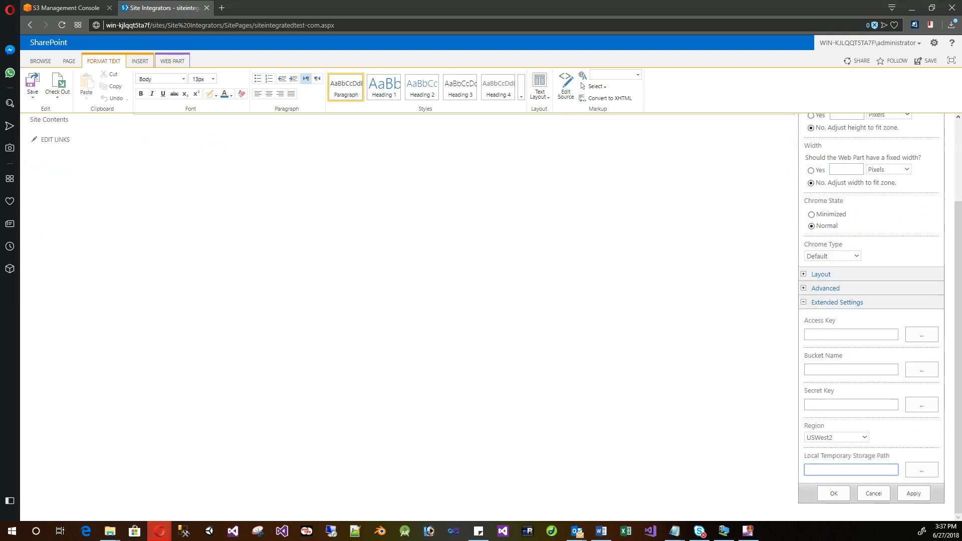
key(Down)
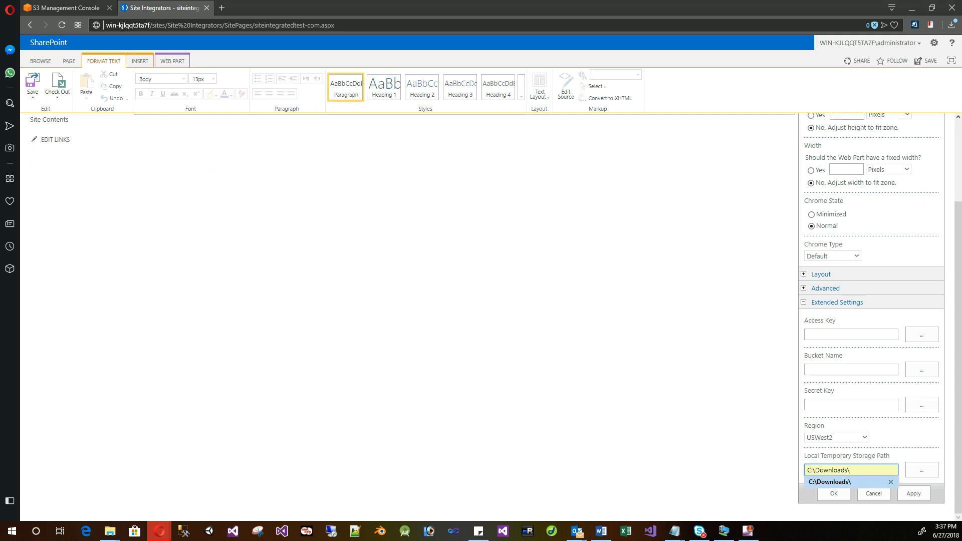
key(Return)
click(865, 437)
key(Up)
key(Up)
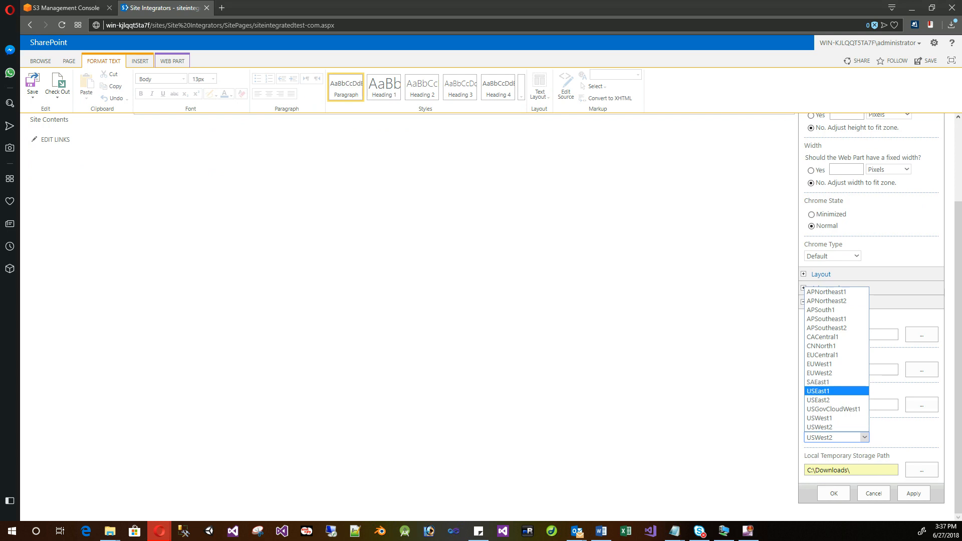
key(Return)
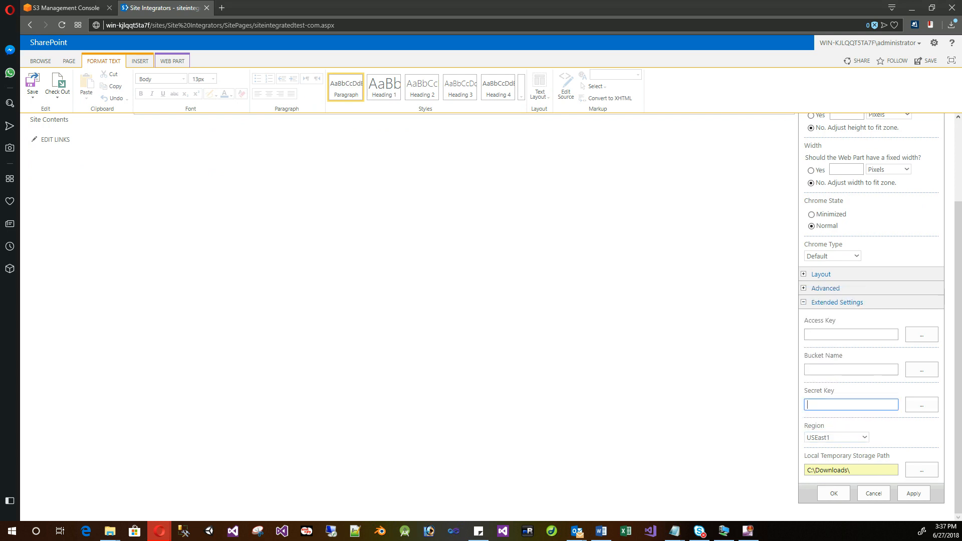
- Paste the secret key and the access key copied from the notes into the web part's Secret Key and Access Key fields
right_click(815, 405)
click(836, 292)
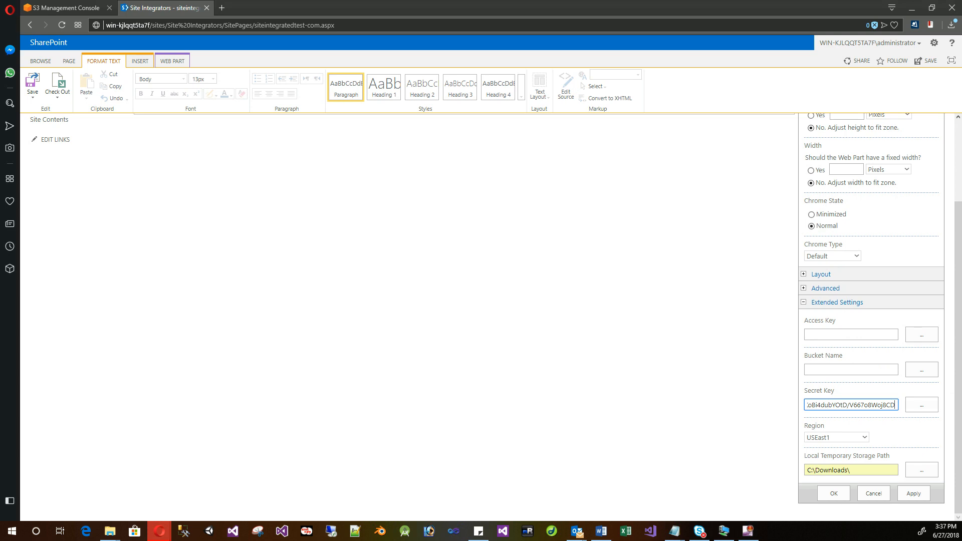
click(675, 531)
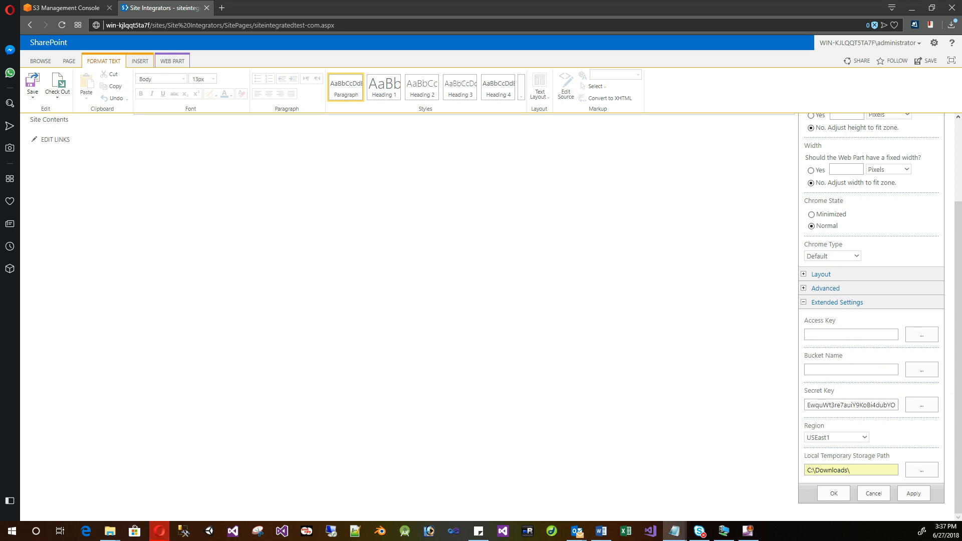
click(819, 334)
right_click(819, 332)
click(841, 390)
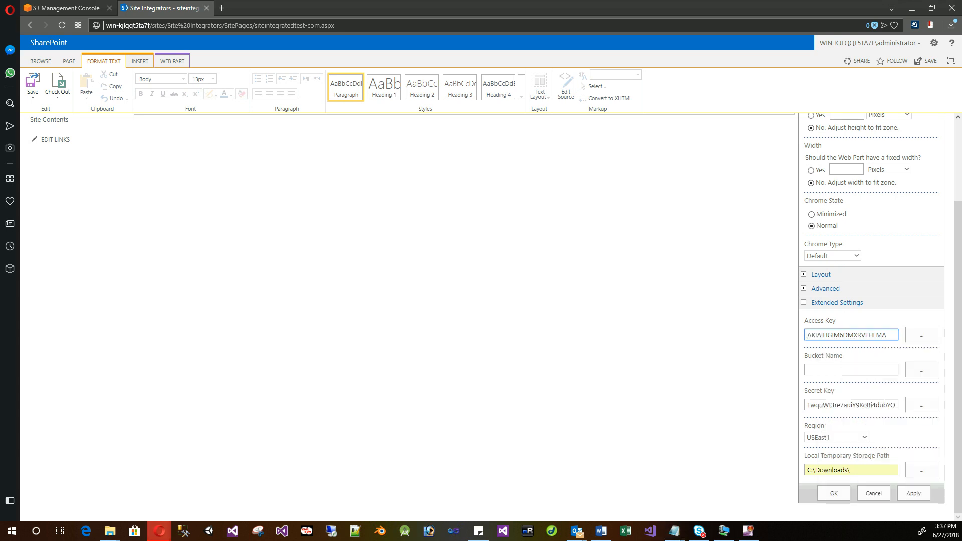
- Copy the bucket name from the notes and paste siteintegratedtest-com as the web part's Bucket Name
key(alt+Tab)
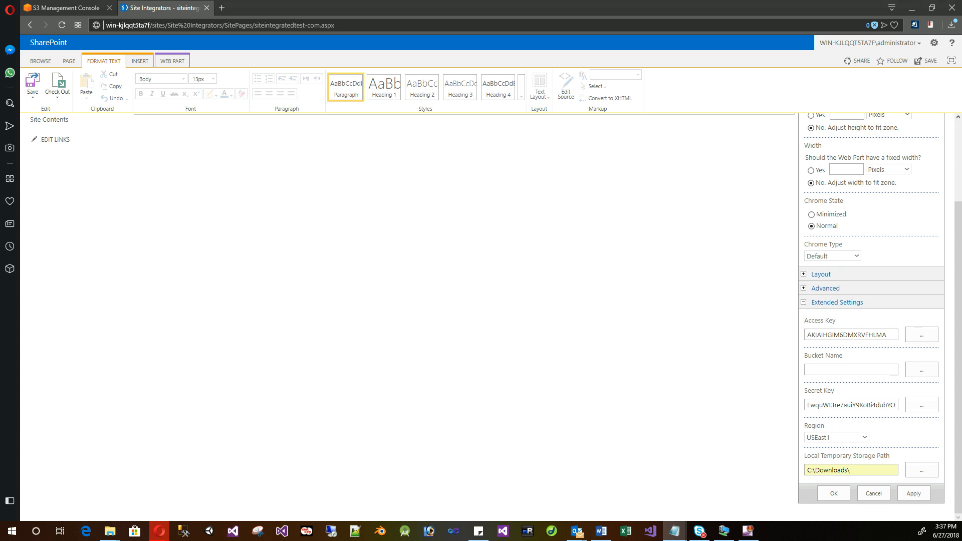
click(818, 370)
right_click(819, 371)
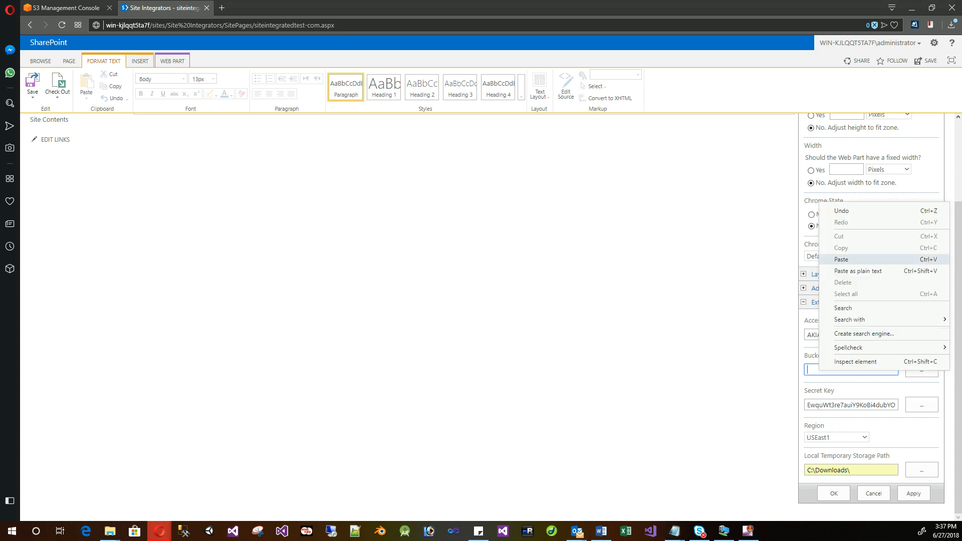
click(841, 259)
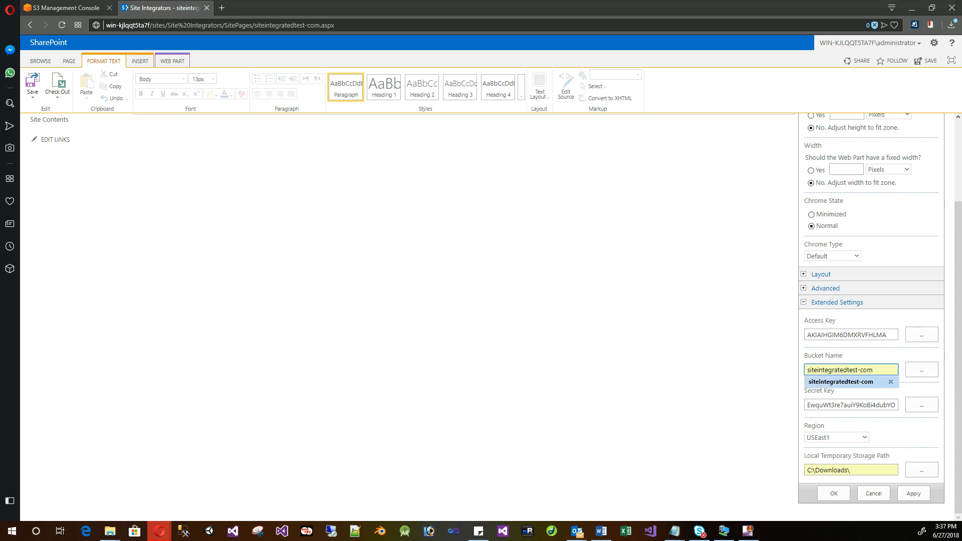
- Apply the web part settings, close its properties and save the SharePoint page
click(913, 494)
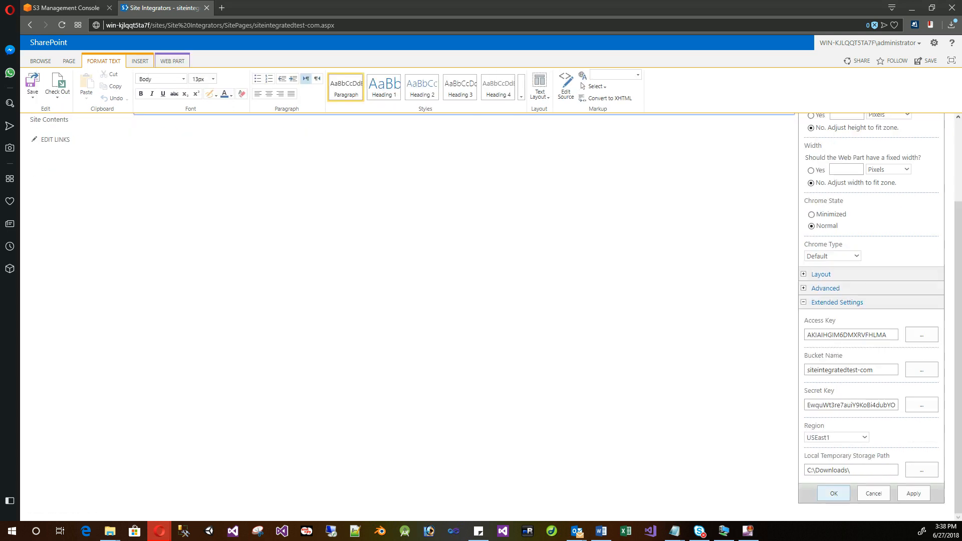
click(834, 494)
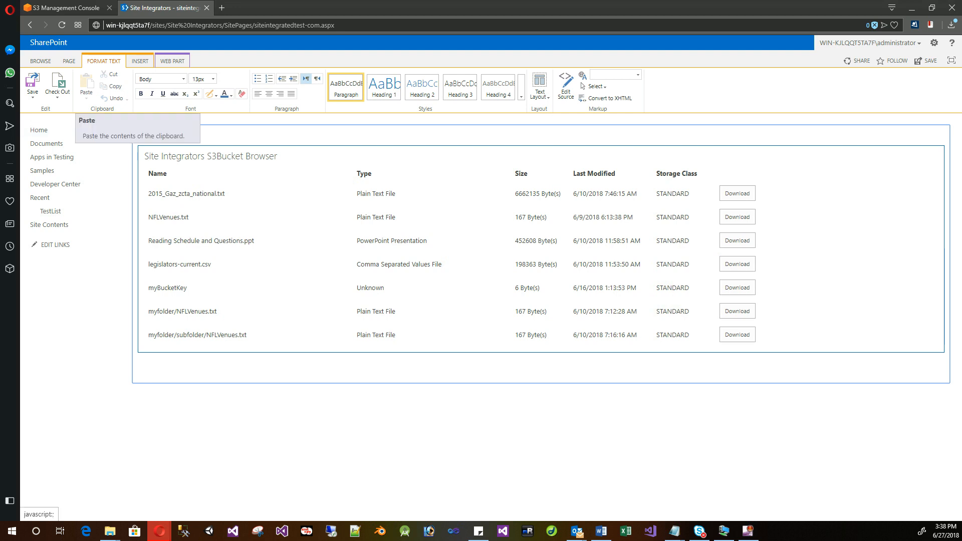
click(33, 83)
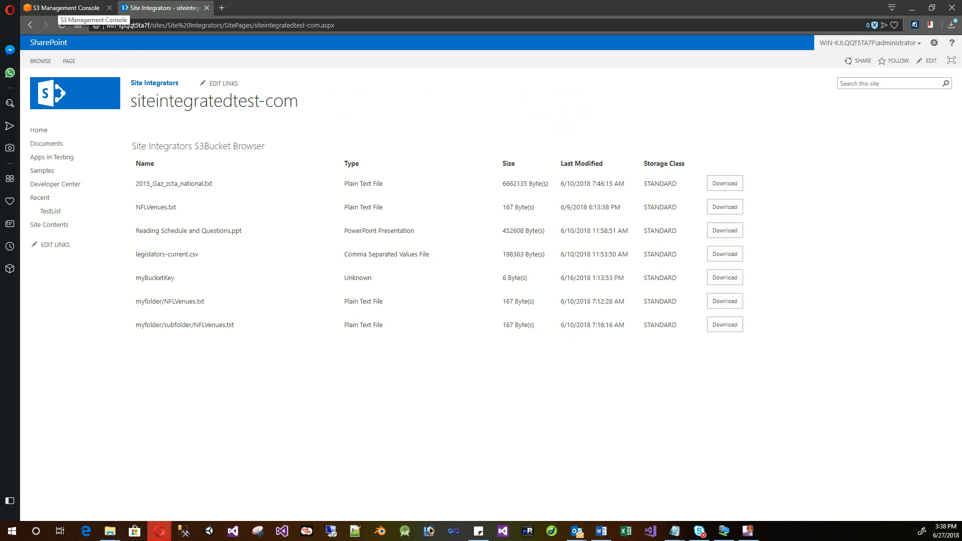
- Compare the siteintegratedtest-com bucket's files in the S3 Management Console with the list on the SharePoint page
click(65, 8)
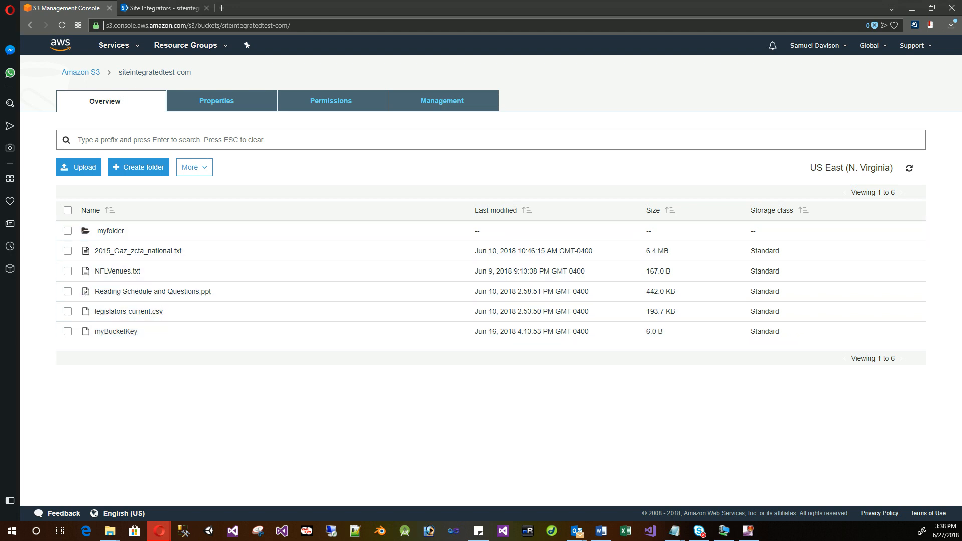
click(163, 8)
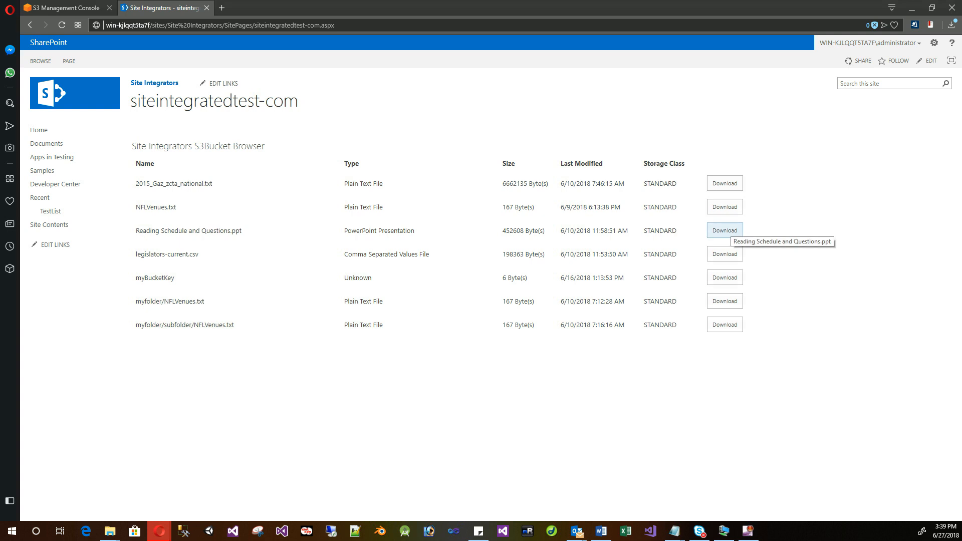
- Download Reading Schedule and Questions.ppt from the web part, view it in its download folder and minimize that folder window
click(725, 230)
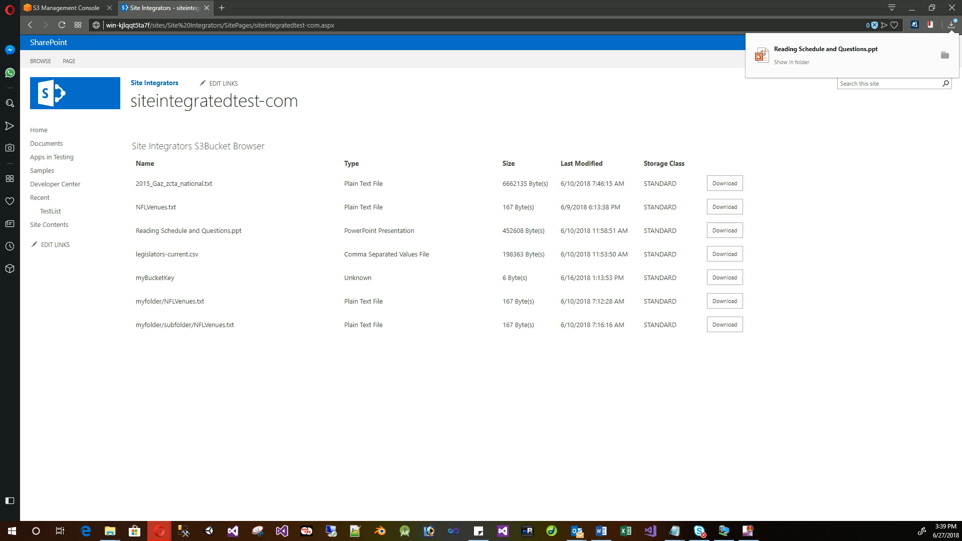
click(945, 55)
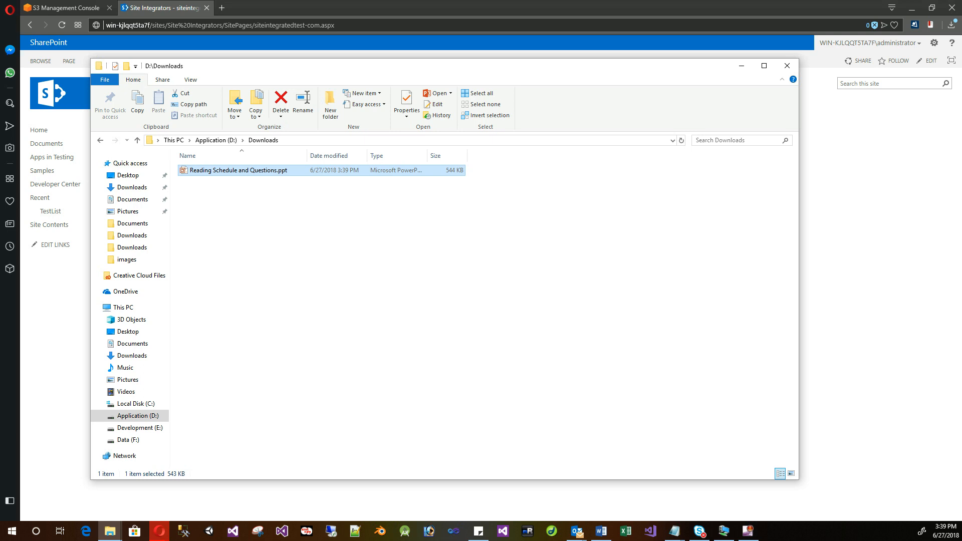
drag(431, 66, 434, 83)
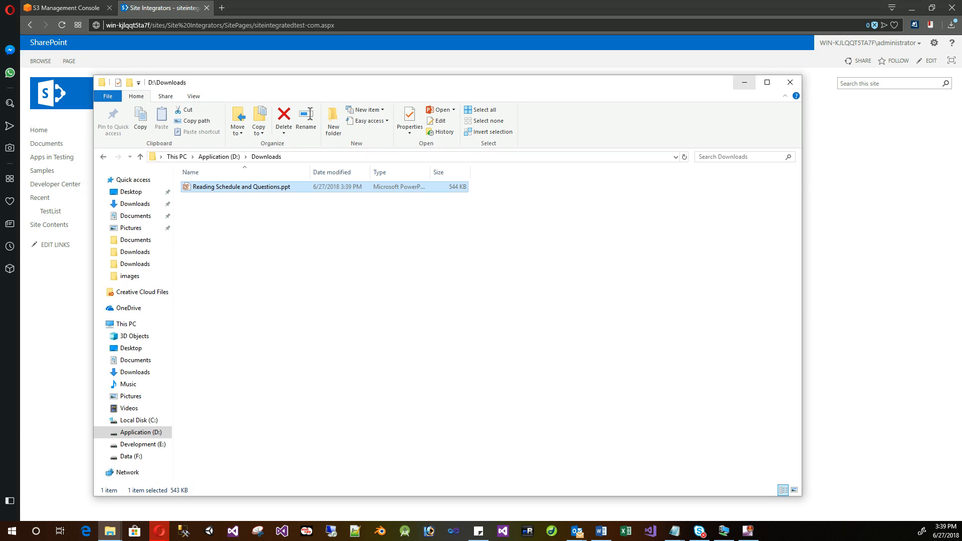
click(745, 82)
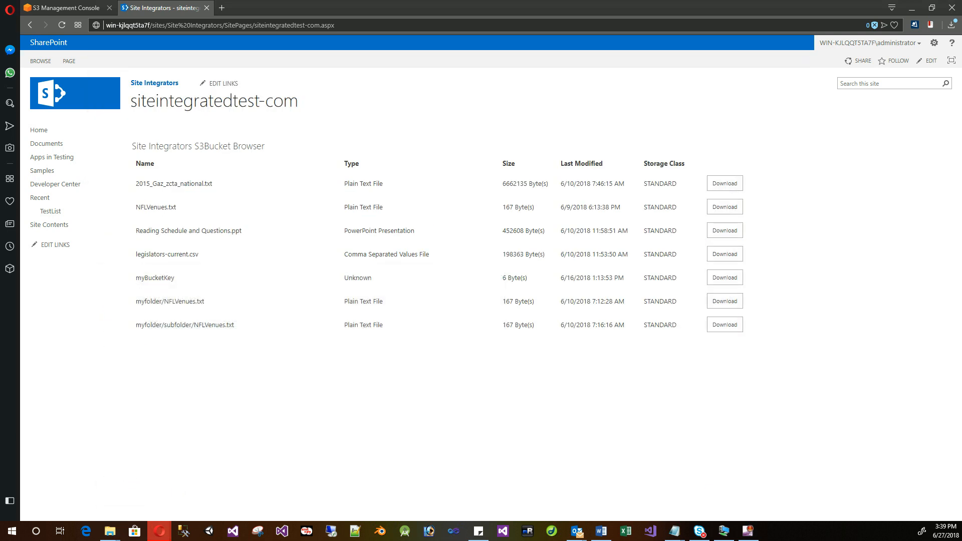